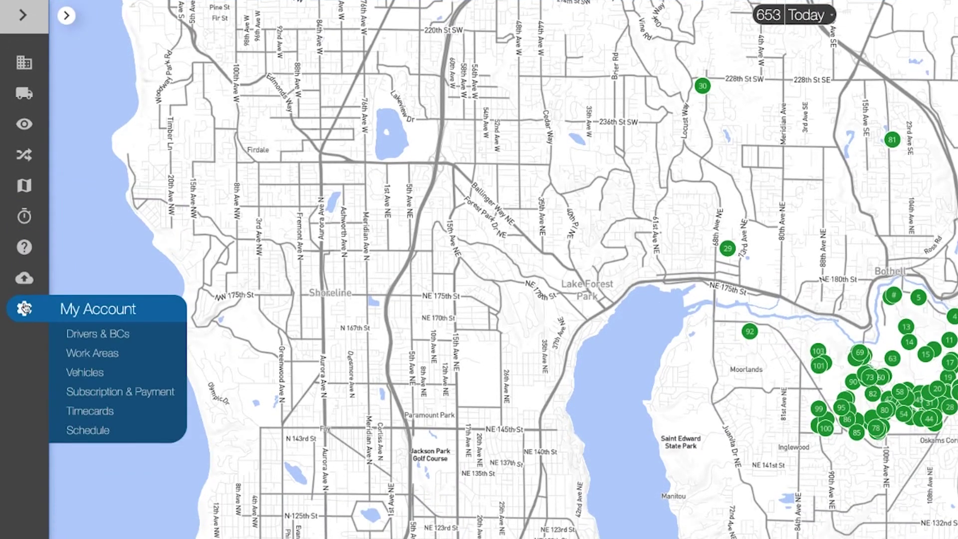
# Step: Start a manual driver invite with the first name 'Pankaj'
pyautogui.click(149, 314)
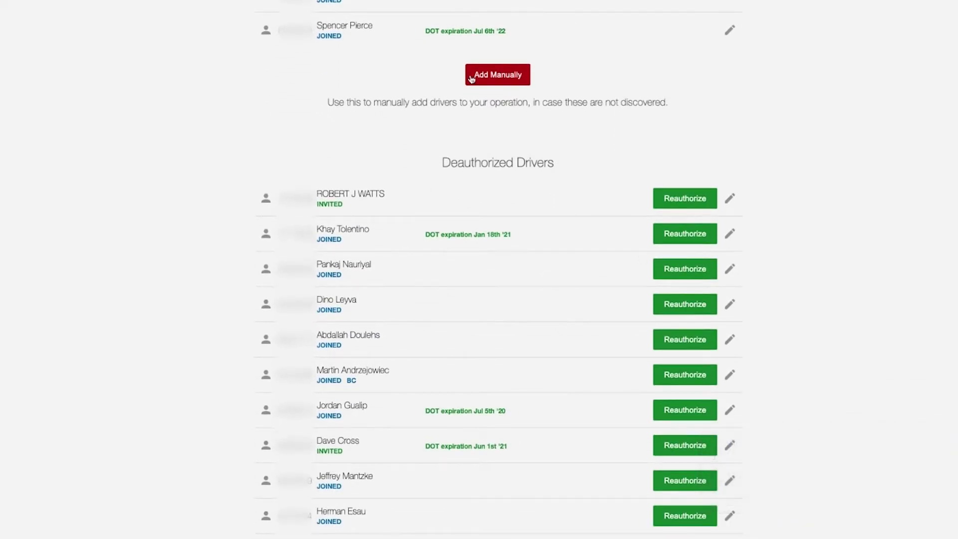
pyautogui.click(480, 76)
pyautogui.click(419, 116)
pyautogui.write('Pa')
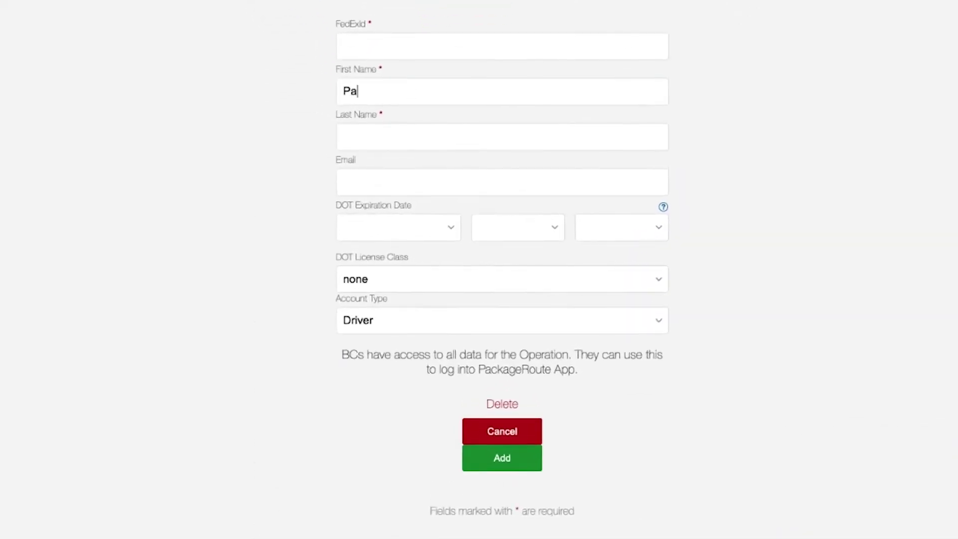
pyautogui.write('nkaj')
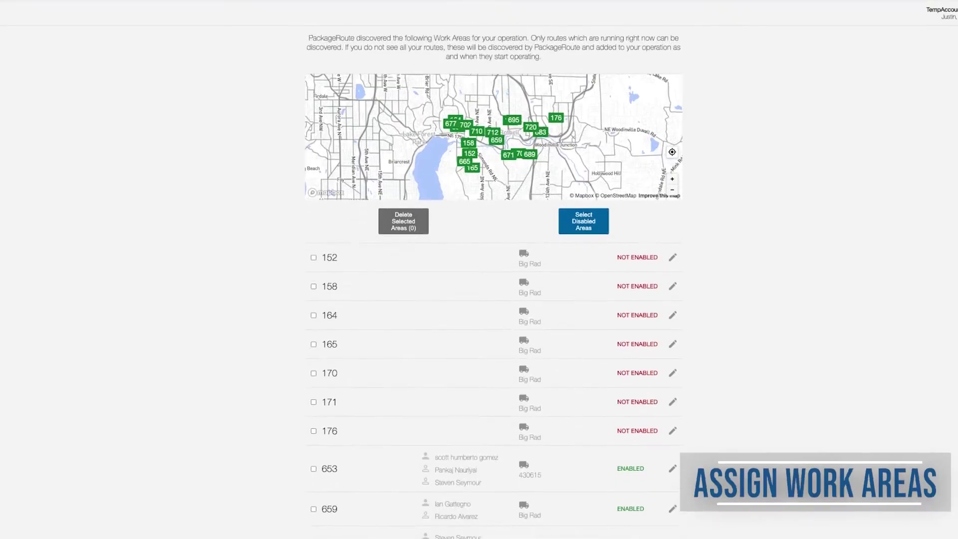
# Step: Edit route 702 to give it a driver and the vehicle 'woody'
pyautogui.scroll(-1, 493, 280)
pyautogui.scroll(-1, 493, 280)
pyautogui.scroll(-1, 493, 279)
pyautogui.scroll(-1, 493, 279)
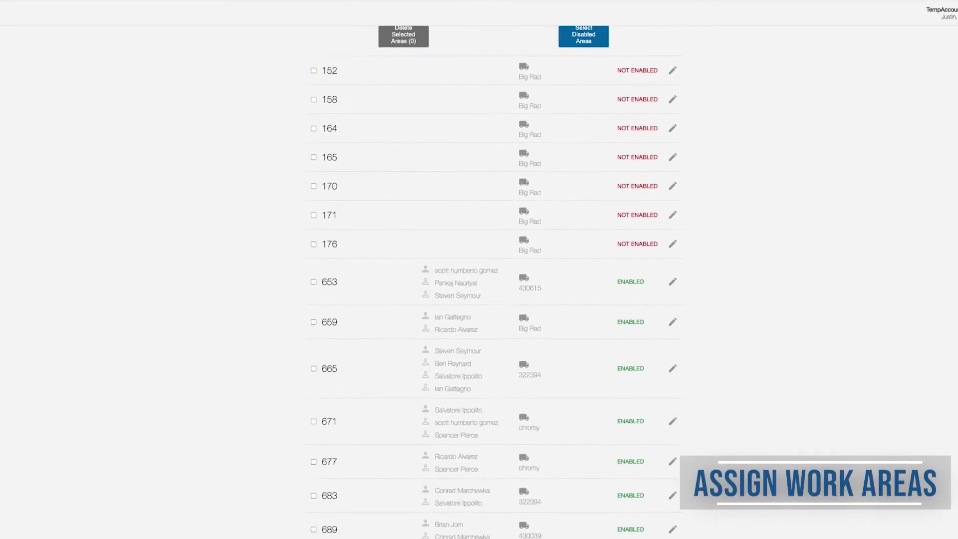
pyautogui.scroll(-1, 493, 280)
pyautogui.scroll(-1, 494, 280)
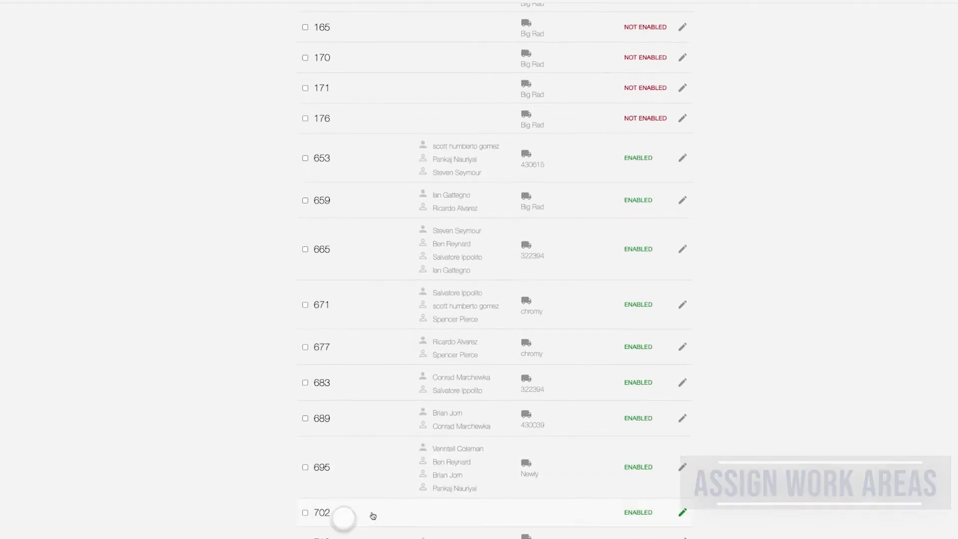
pyautogui.click(339, 518)
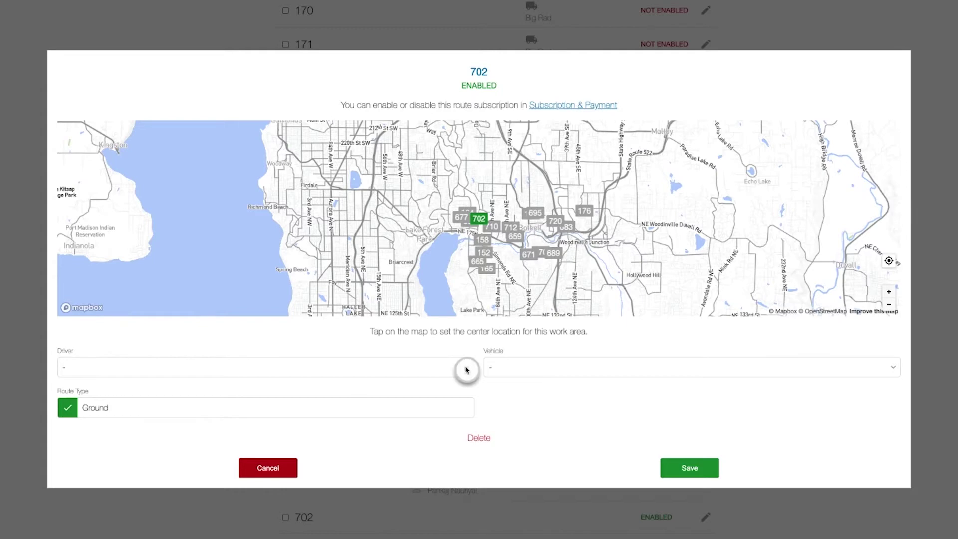
pyautogui.click(466, 370)
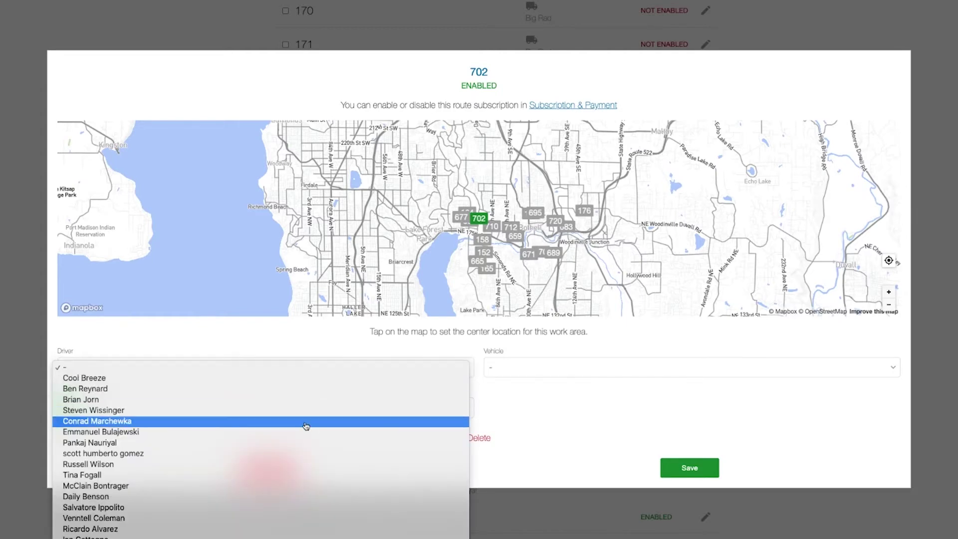
pyautogui.click(304, 443)
pyautogui.click(610, 364)
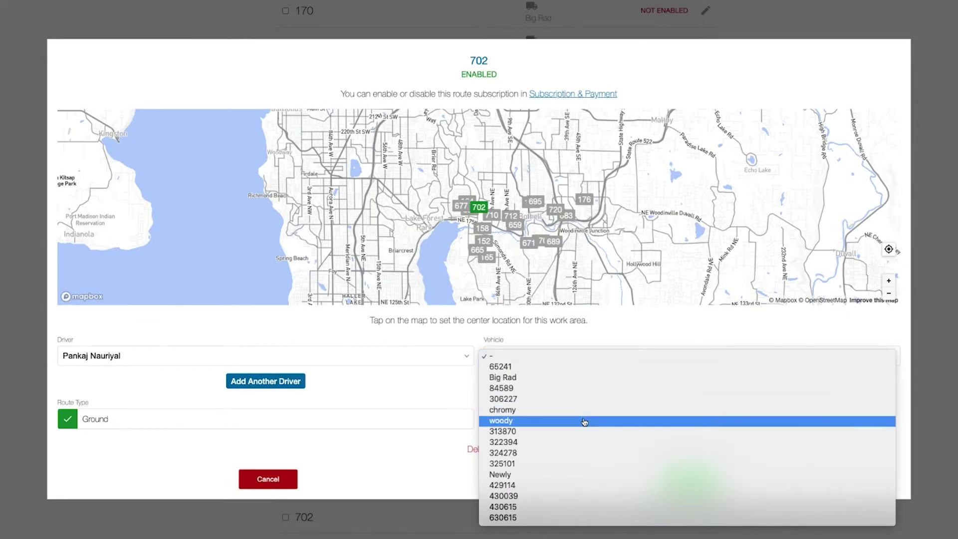
pyautogui.click(584, 422)
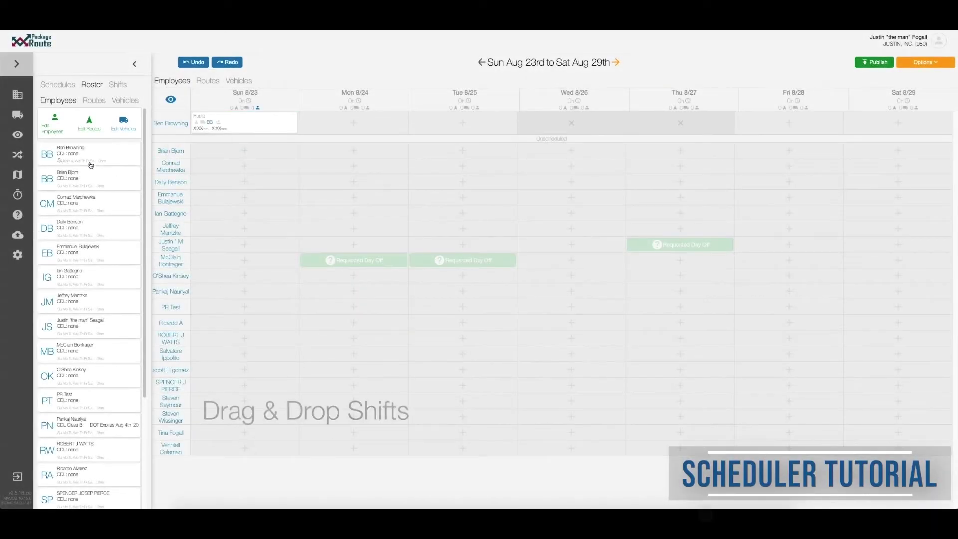
# Step: Drag two employees' shifts onto the Sun 8/23 and Mon 8/24 cells
pyautogui.moveTo(192, 166)
pyautogui.mouseDown()
pyautogui.moveTo(363, 124)
pyautogui.moveTo(322, 138)
pyautogui.mouseUp()
pyautogui.moveTo(89, 178); pyautogui.dragTo(174, 178)
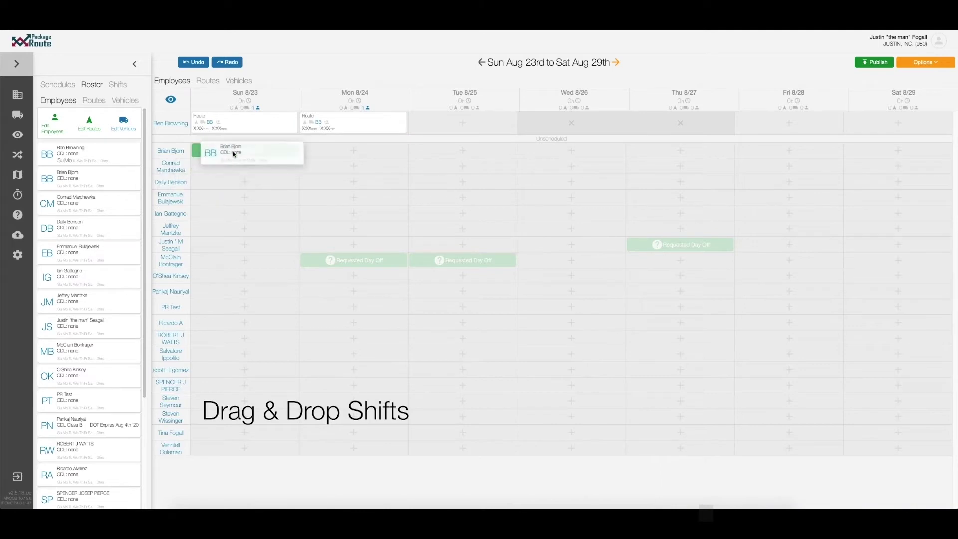
pyautogui.moveTo(234, 154); pyautogui.dragTo(234, 155)
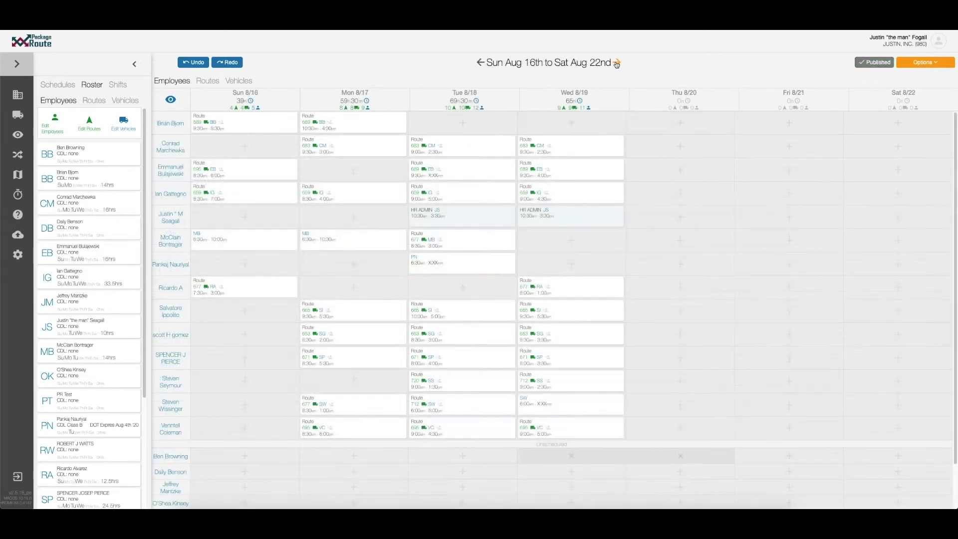
# Step: Generate the Aug 23–29 schedule automatically with the Schedule Wizard
pyautogui.click(617, 63)
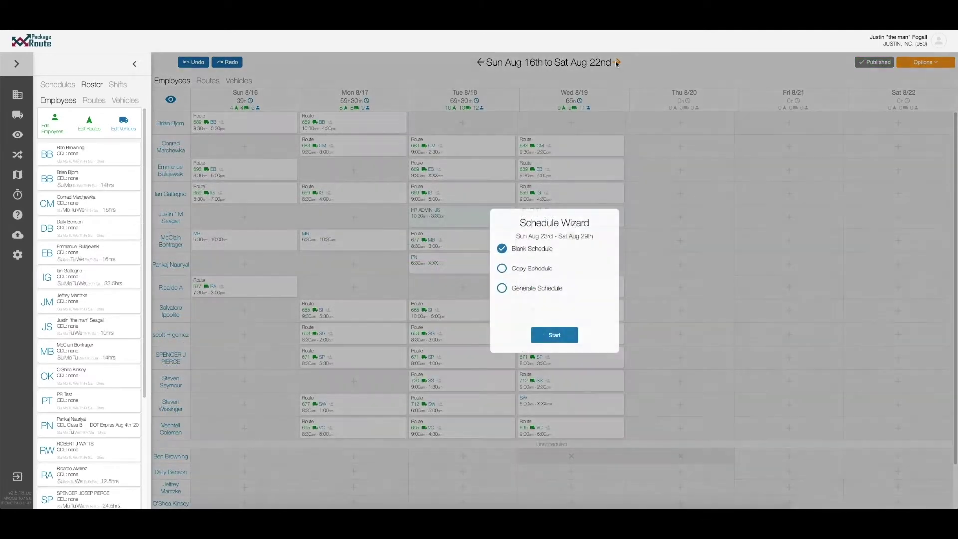
pyautogui.click(503, 288)
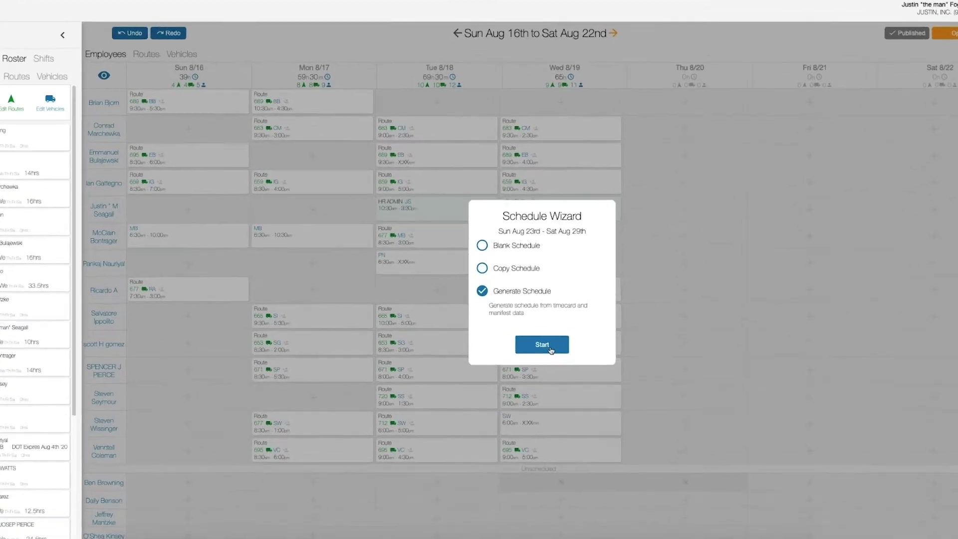
pyautogui.click(555, 335)
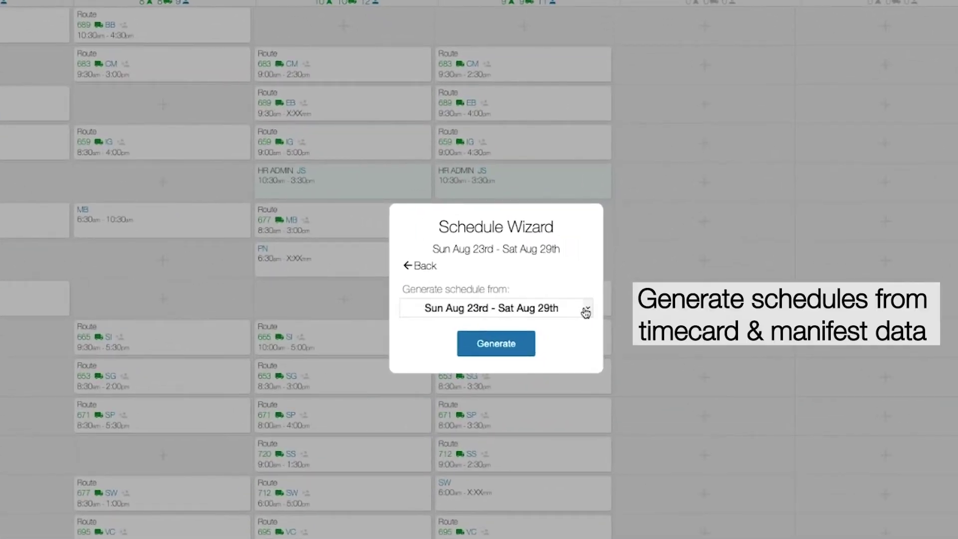
pyautogui.click(586, 312)
pyautogui.click(504, 350)
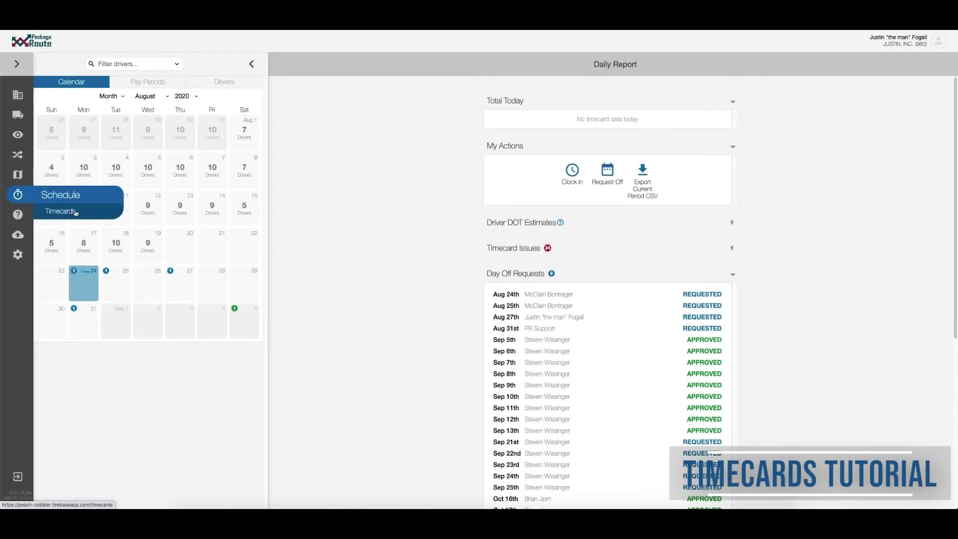
# Step: Expand and collapse the 8/24–9/06 pay period's timecards, then show the authorized drivers
pyautogui.click(75, 212)
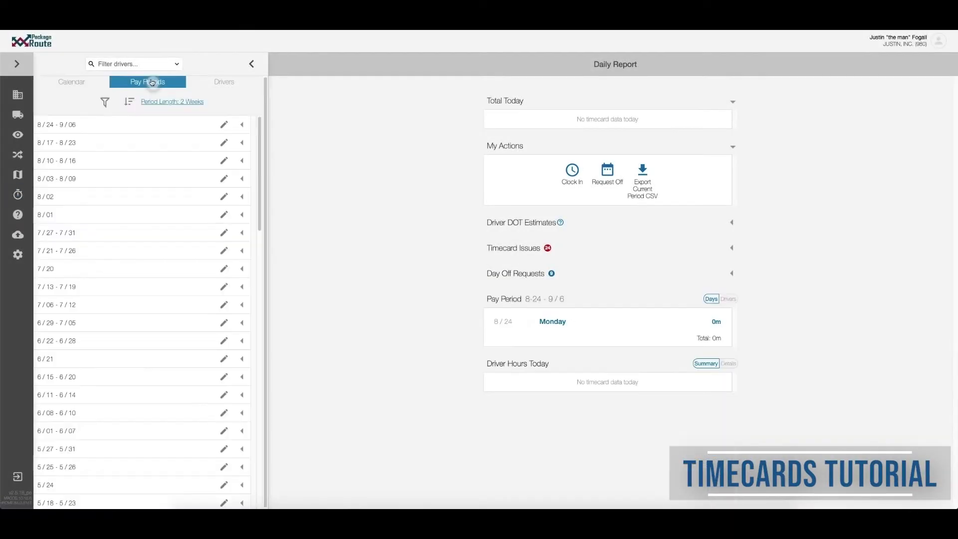
pyautogui.click(317, 165)
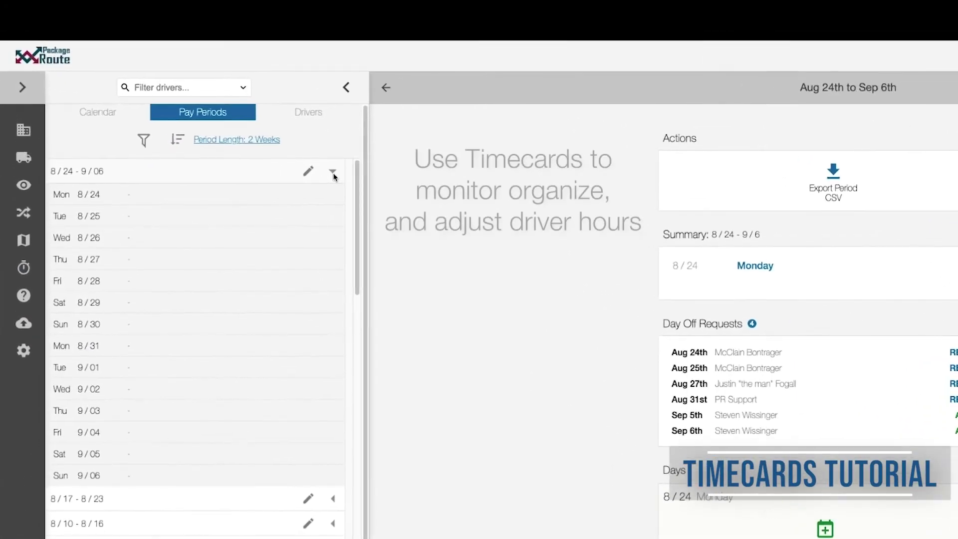
pyautogui.click(333, 172)
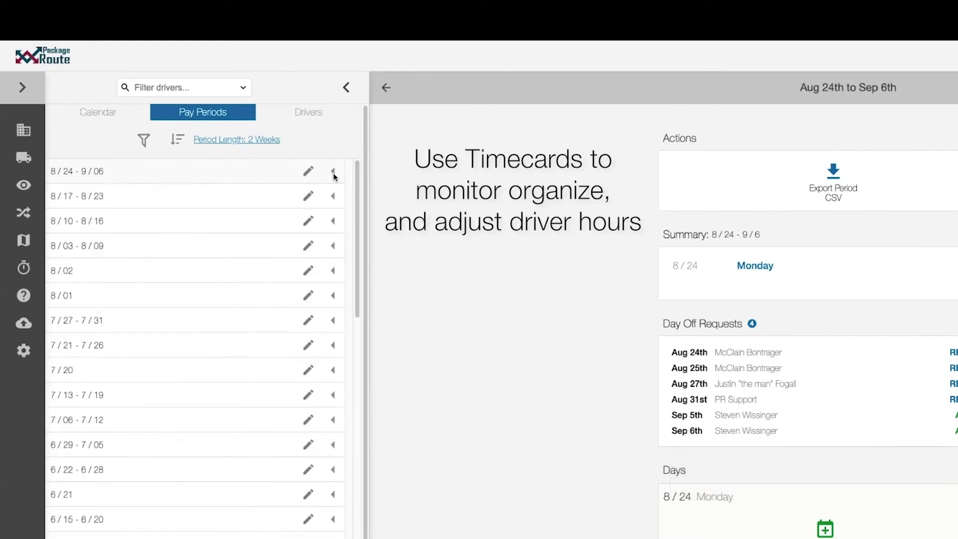
pyautogui.click(305, 120)
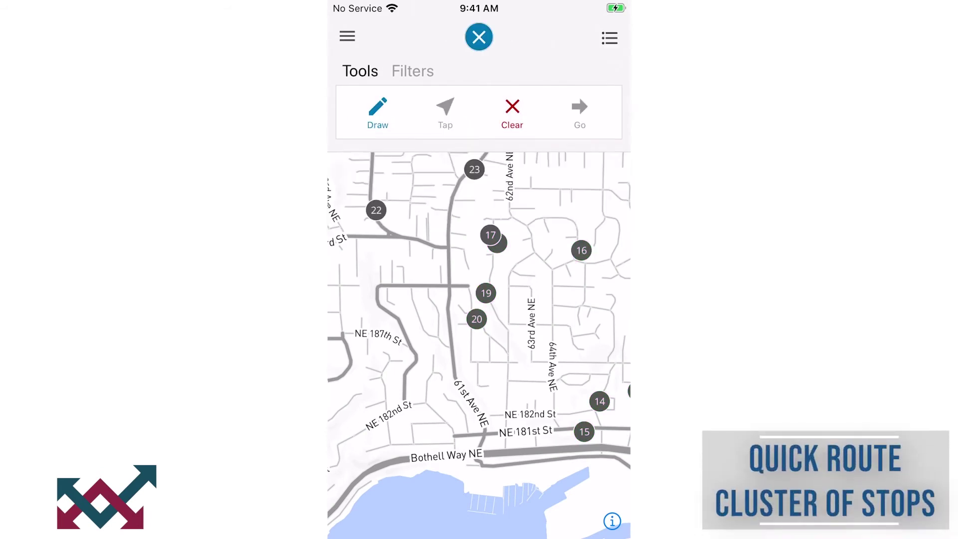
# Step: Lasso stops 19, 20 and 16 into a quick route, then add a scanned package by address search
pyautogui.moveTo(440, 299)
pyautogui.mouseDown()
pyautogui.moveTo(456, 321)
pyautogui.moveTo(589, 293)
pyautogui.moveTo(553, 220)
pyautogui.mouseUp()
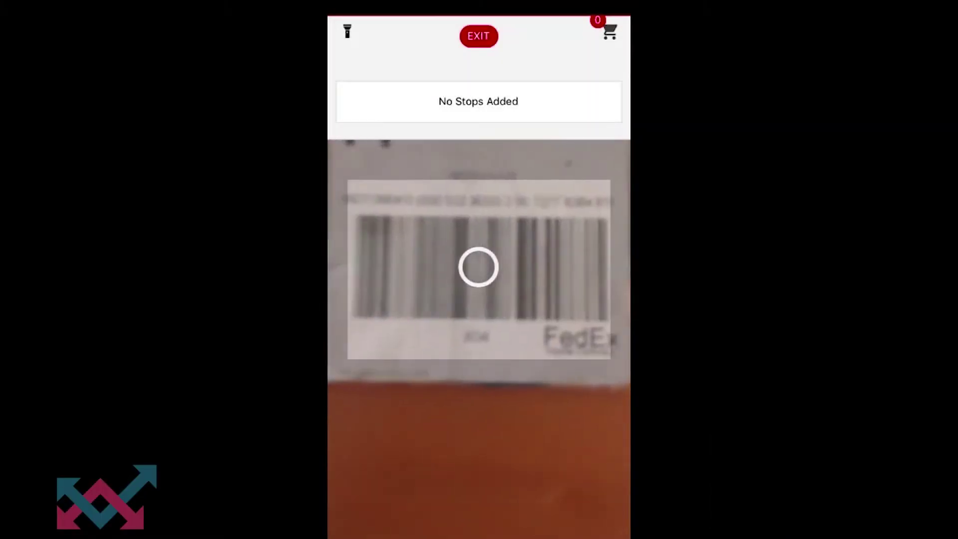
pyautogui.click(406, 188)
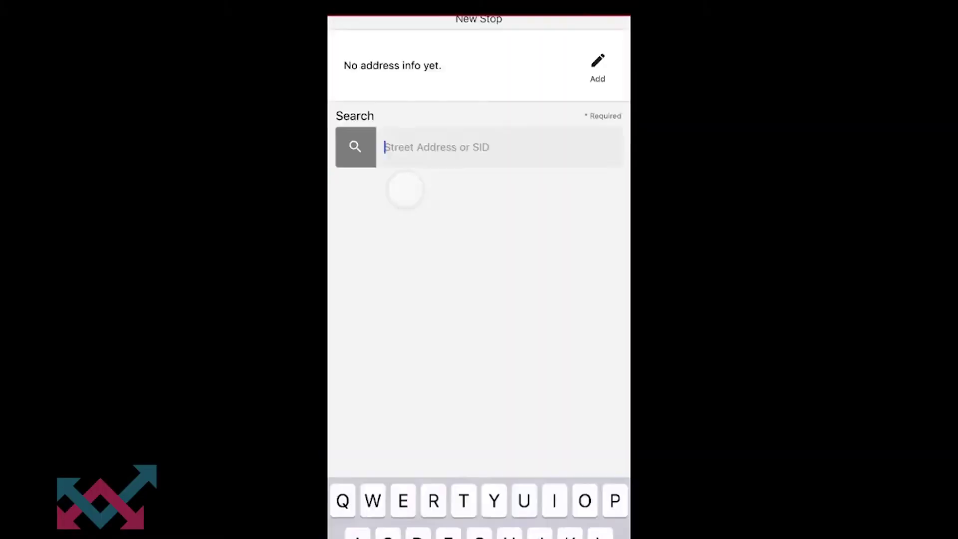
pyautogui.click(347, 518)
pyautogui.write('1930')
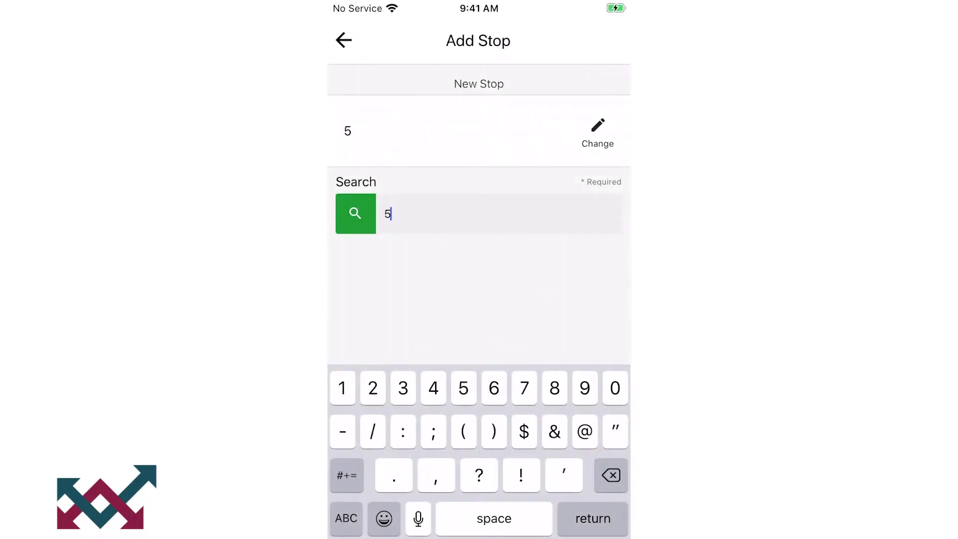
pyautogui.click(346, 519)
pyautogui.click(346, 518)
pyautogui.write('0')
pyautogui.click(346, 475)
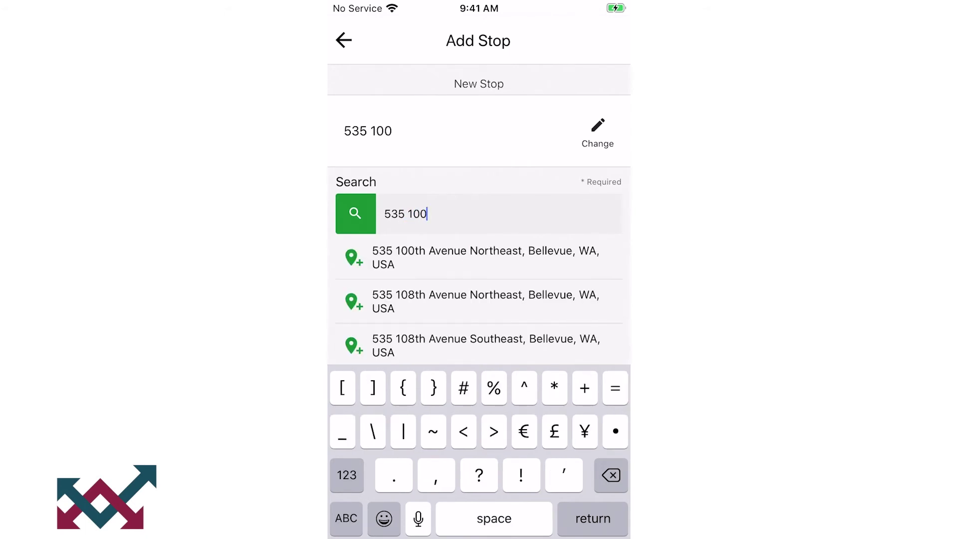
pyautogui.press('Return')
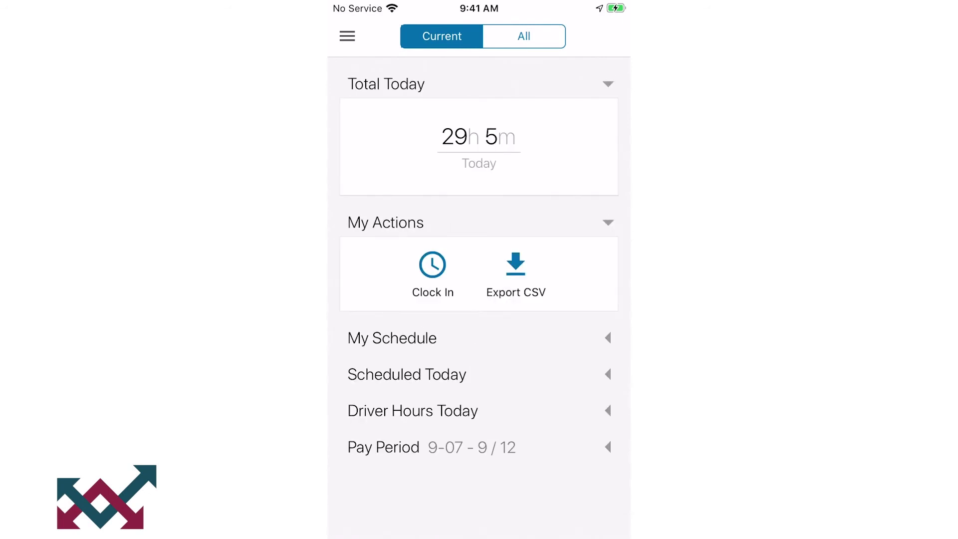
# Step: Scroll the driver list and open one driver's Sep 11 timecard details
pyautogui.scroll(-5, 479, 299)
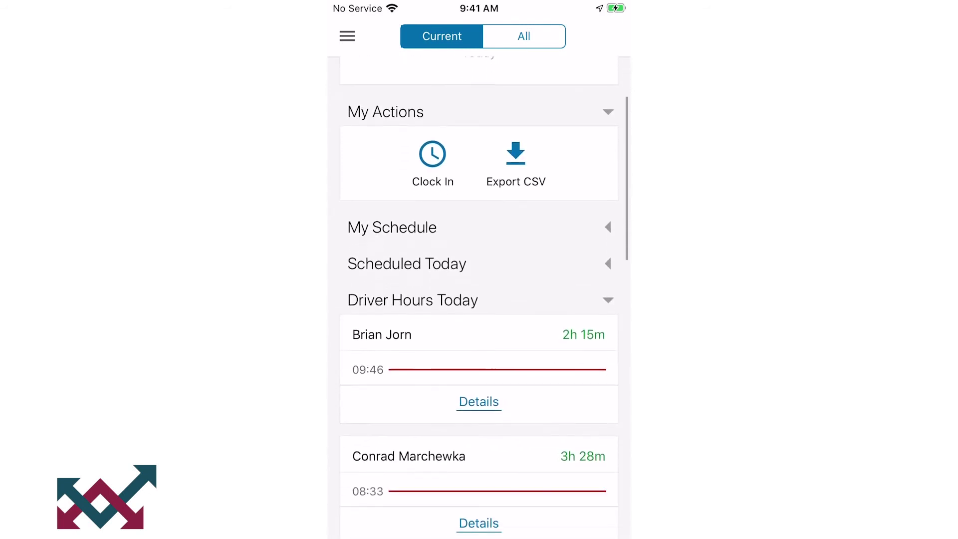
pyautogui.scroll(-10, 479, 299)
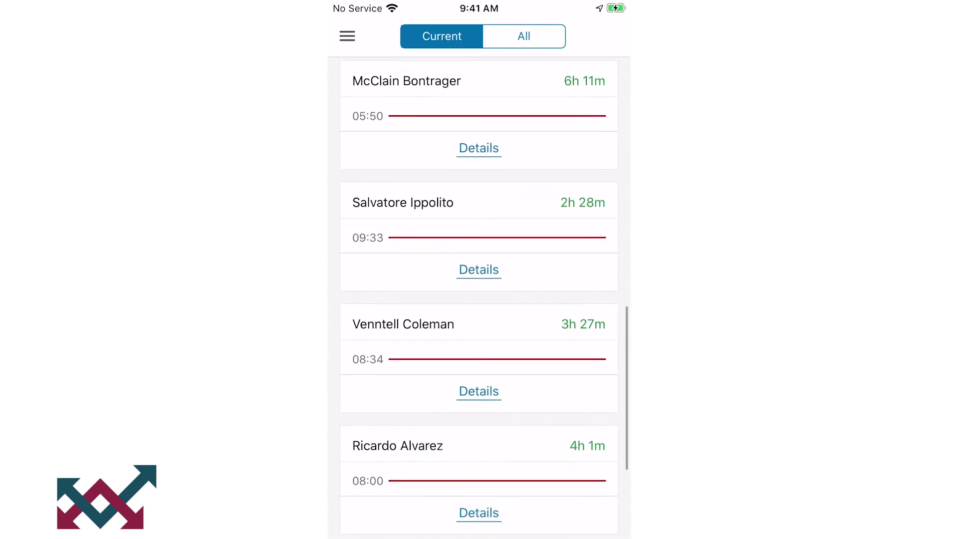
pyautogui.click(479, 359)
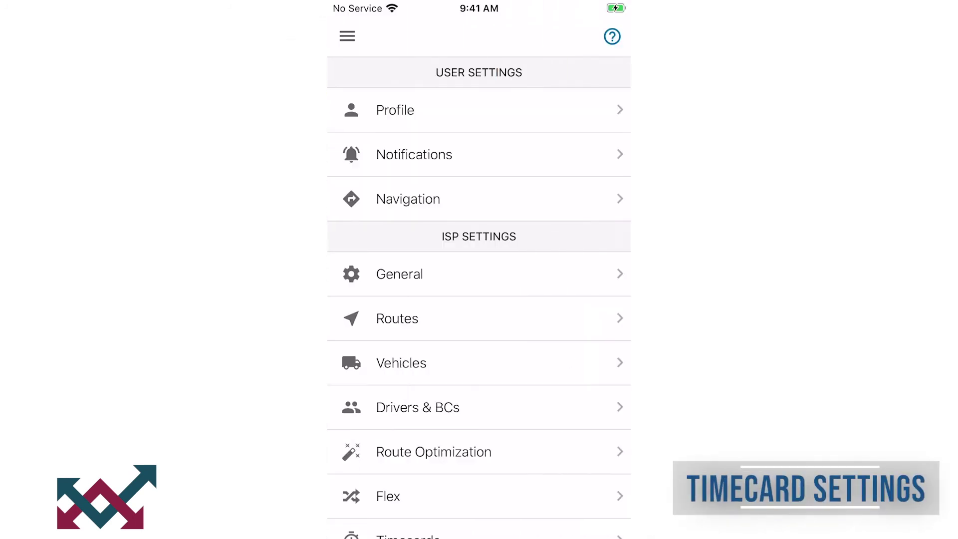
# Step: Browse the timecard setting toggles, then list all pre-trip checklists, including DOT Standard and DailyCarry
pyautogui.scroll(-3, 479, 299)
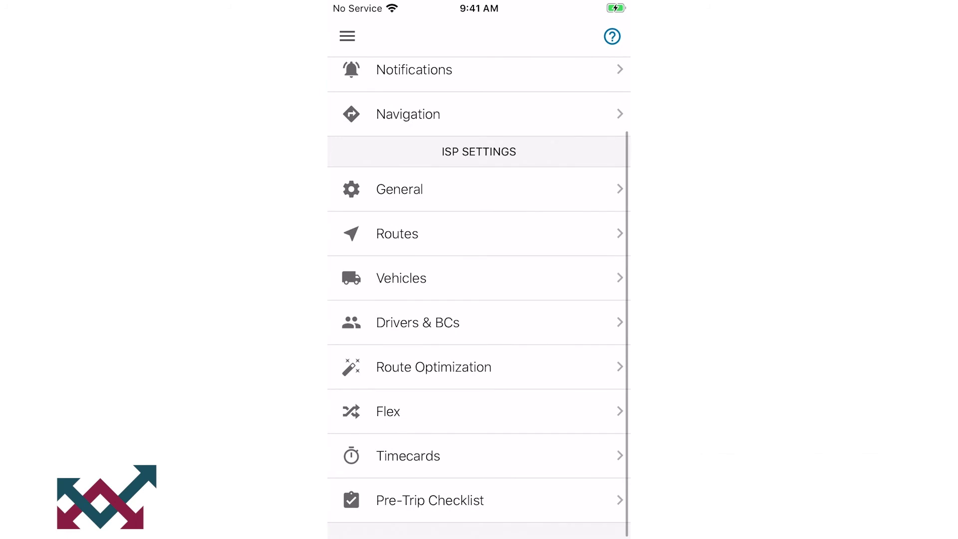
pyautogui.click(409, 456)
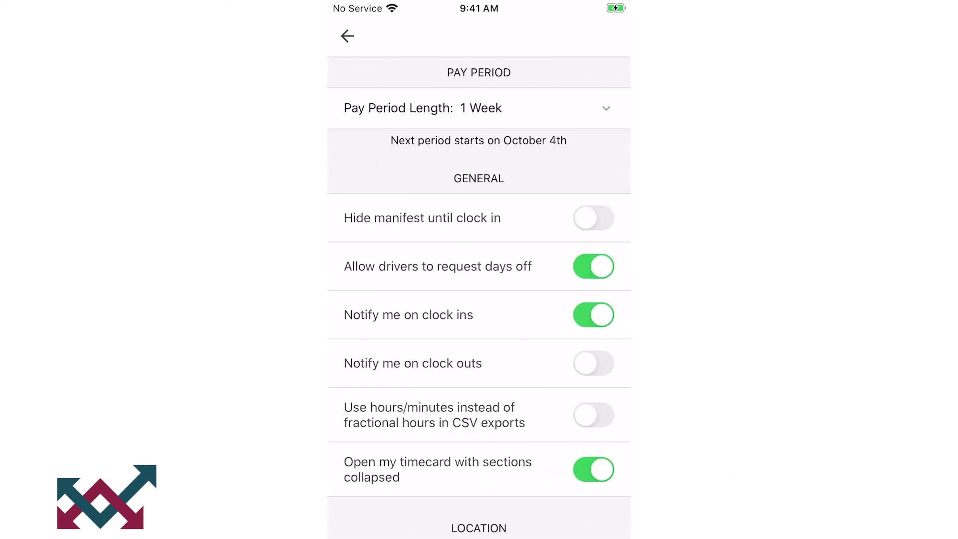
pyautogui.scroll(-3, 479, 299)
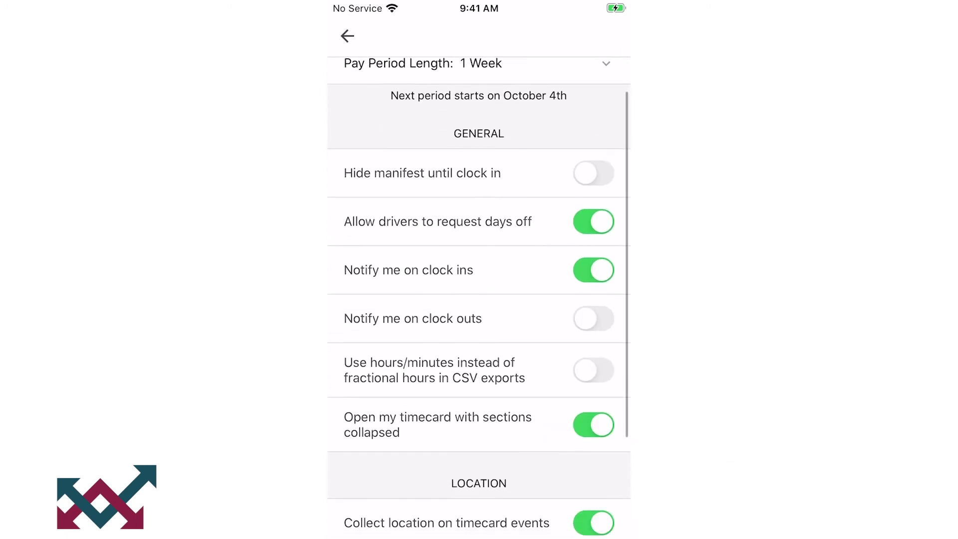
pyautogui.scroll(-2, 480, 299)
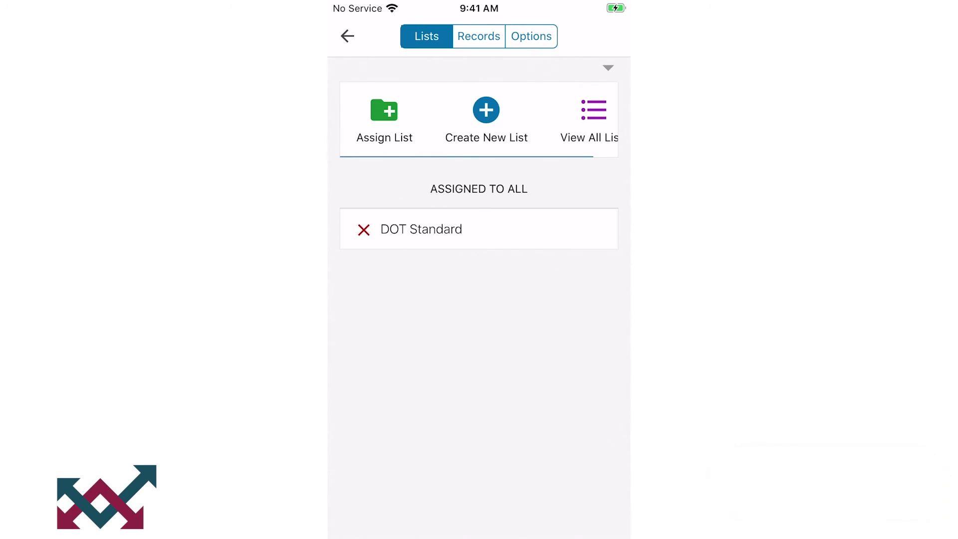
pyautogui.click(584, 120)
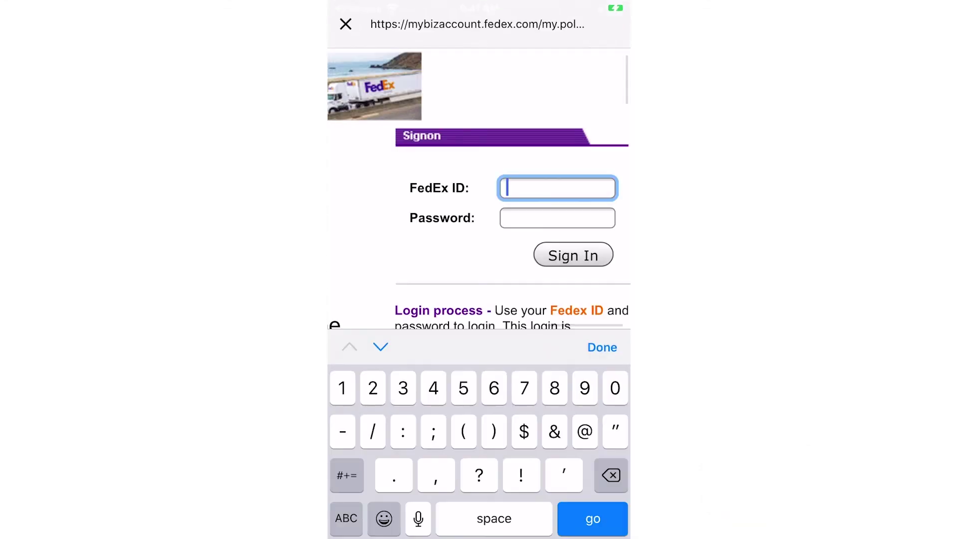
# Step: Enter '70' into the FedEx ID field on the sign-on page
pyautogui.write('71')
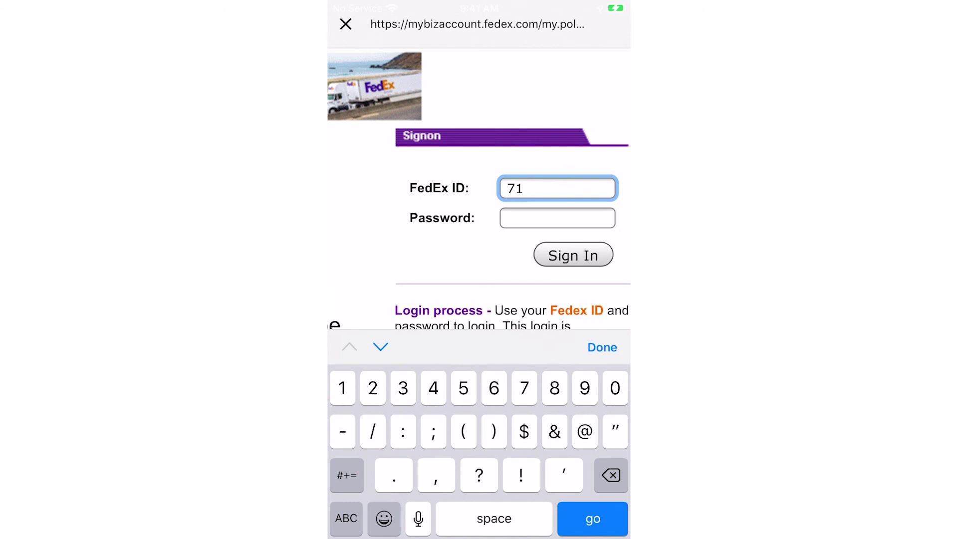